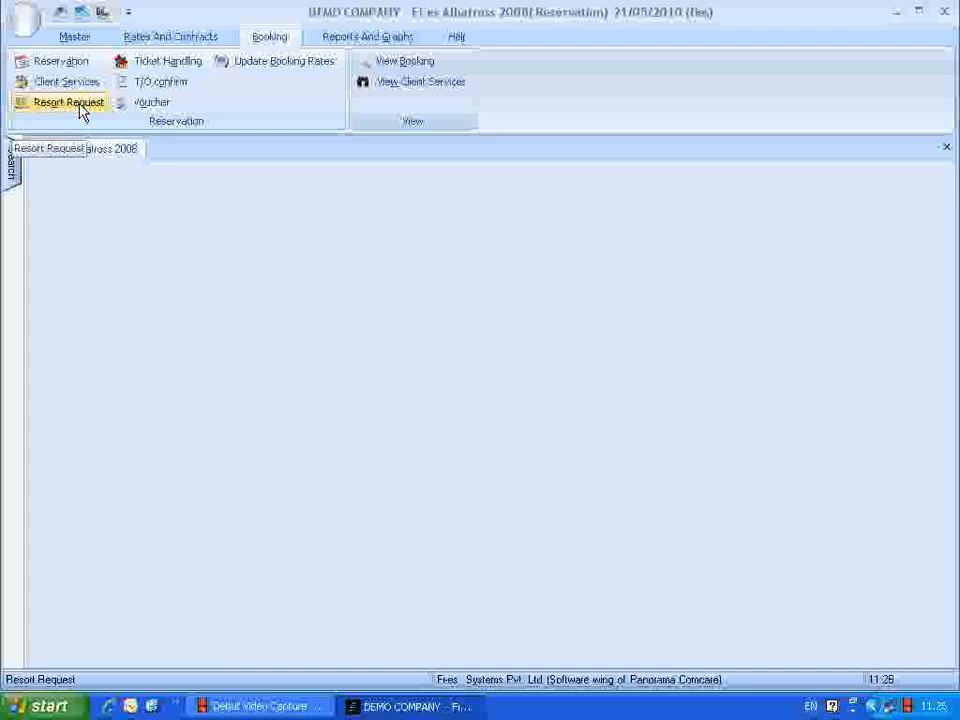
- Open the resort confirmation request form and choose ANGAGA ISLAND RESORT & SPA as the resort
left_click(81, 108)
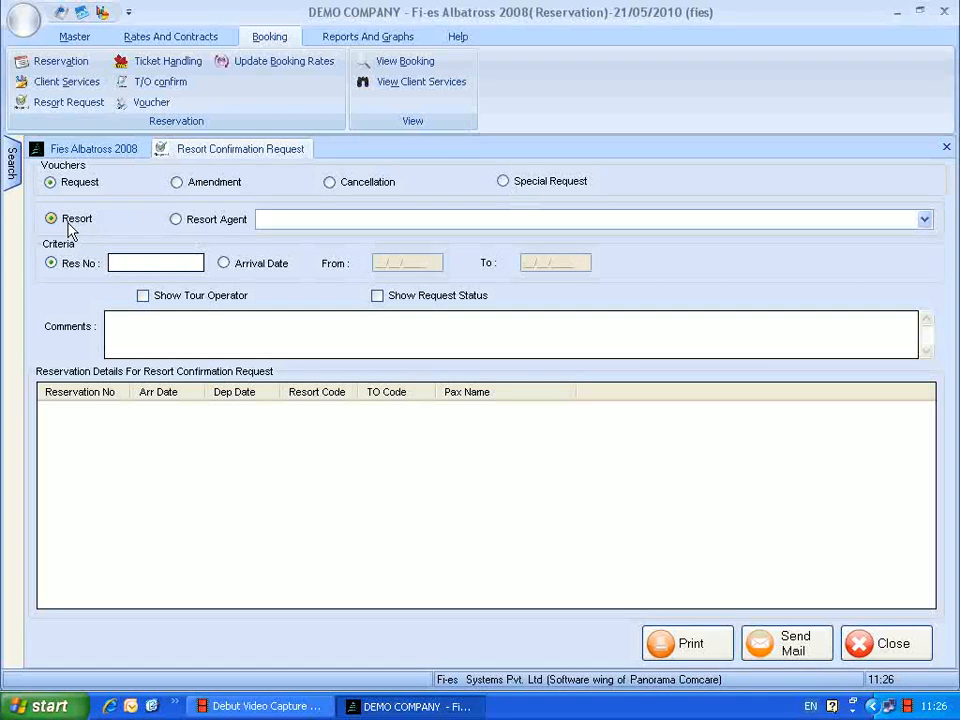
left_click(274, 221)
type("anga")
key("Down")
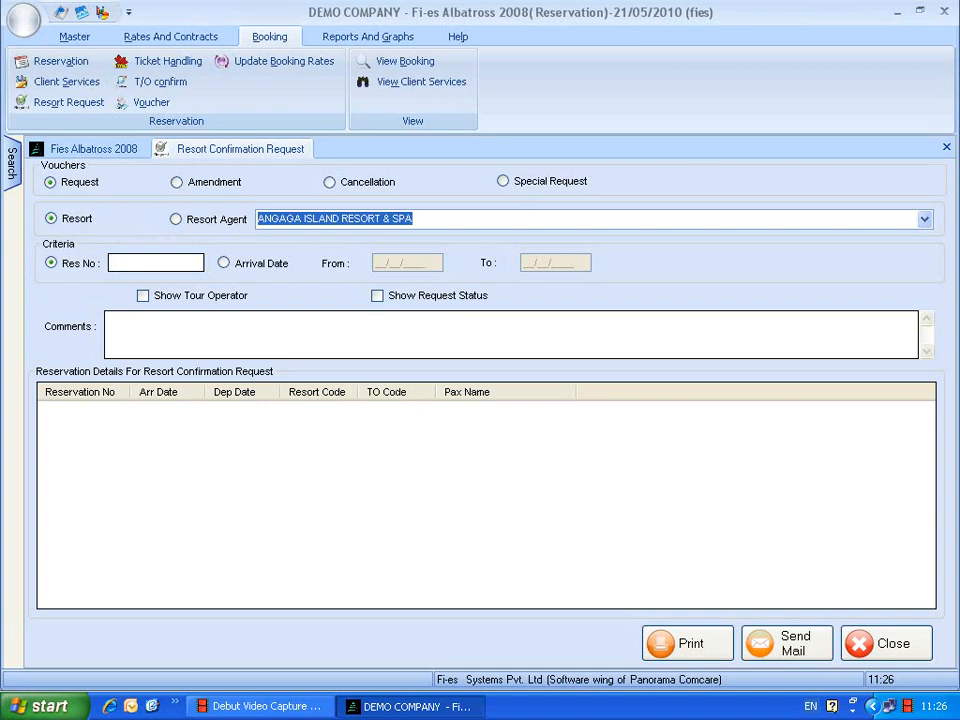
- Set the criteria to reservation number rather than arrival date and look up the booking by its reservation number
left_click(128, 266)
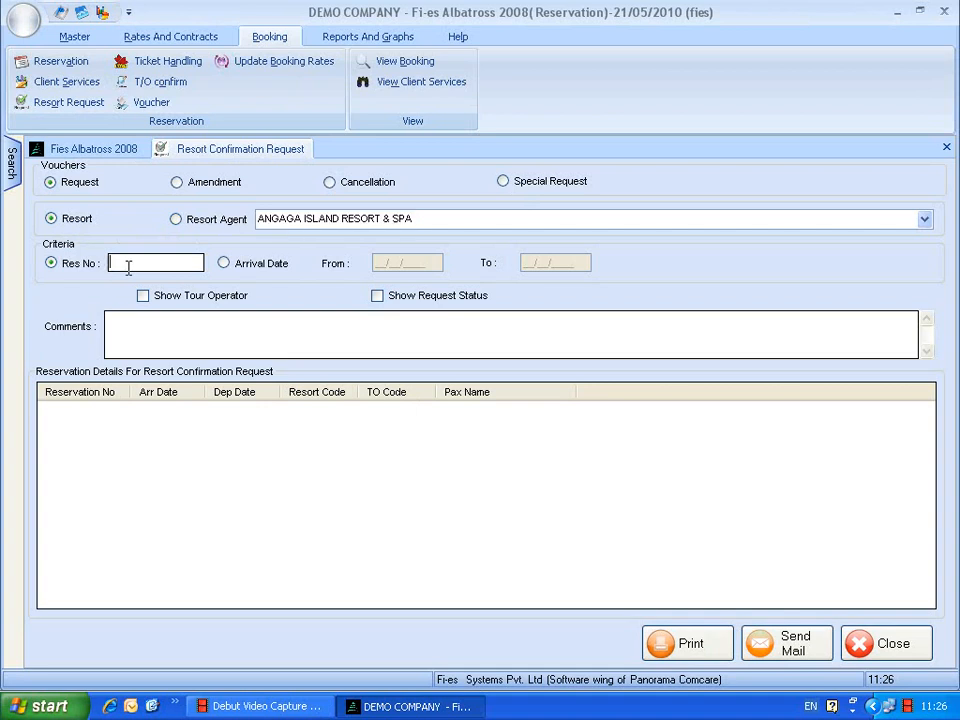
left_click(224, 264)
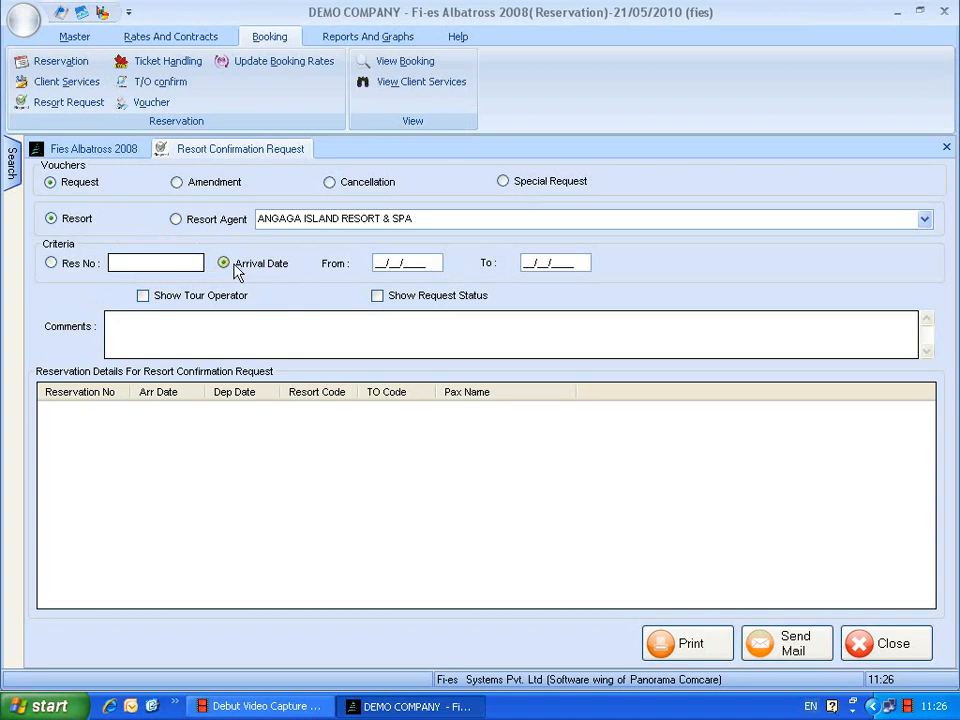
left_click(52, 264)
type("res")
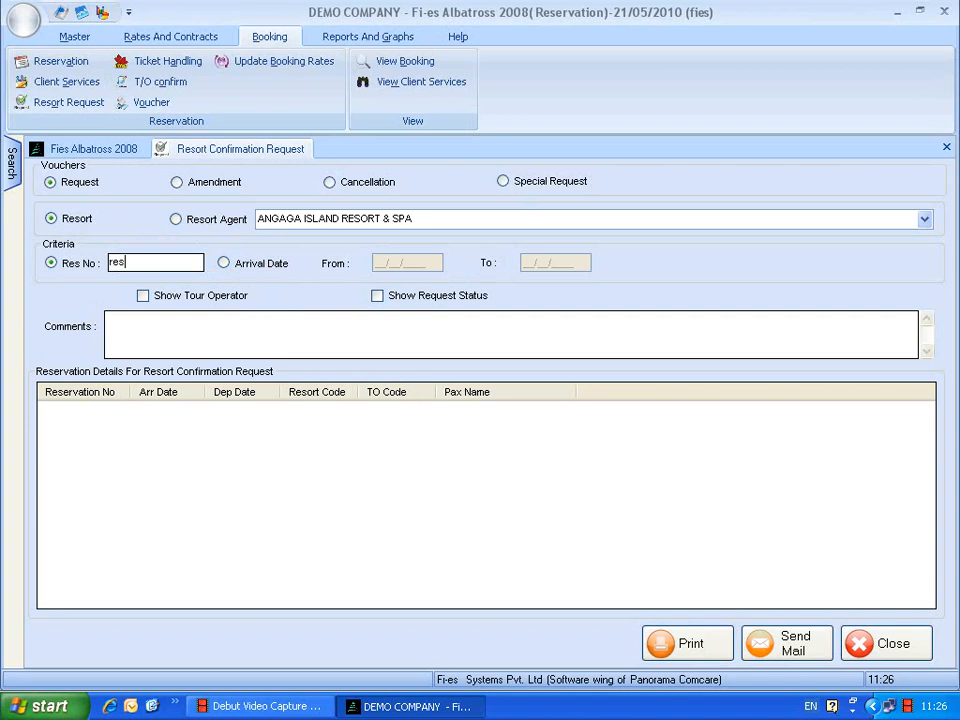
type("/20/10")
key("Return")
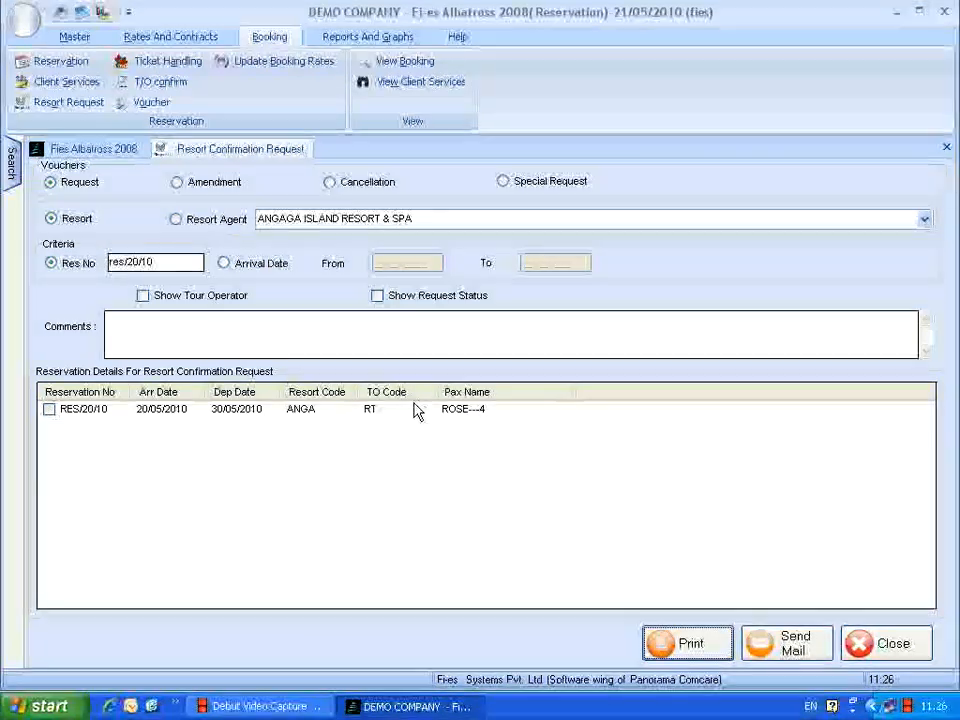
- Add the comment "Pick pax from airport" and enable both Show Tour Operator and Show Request Status
left_click(124, 313)
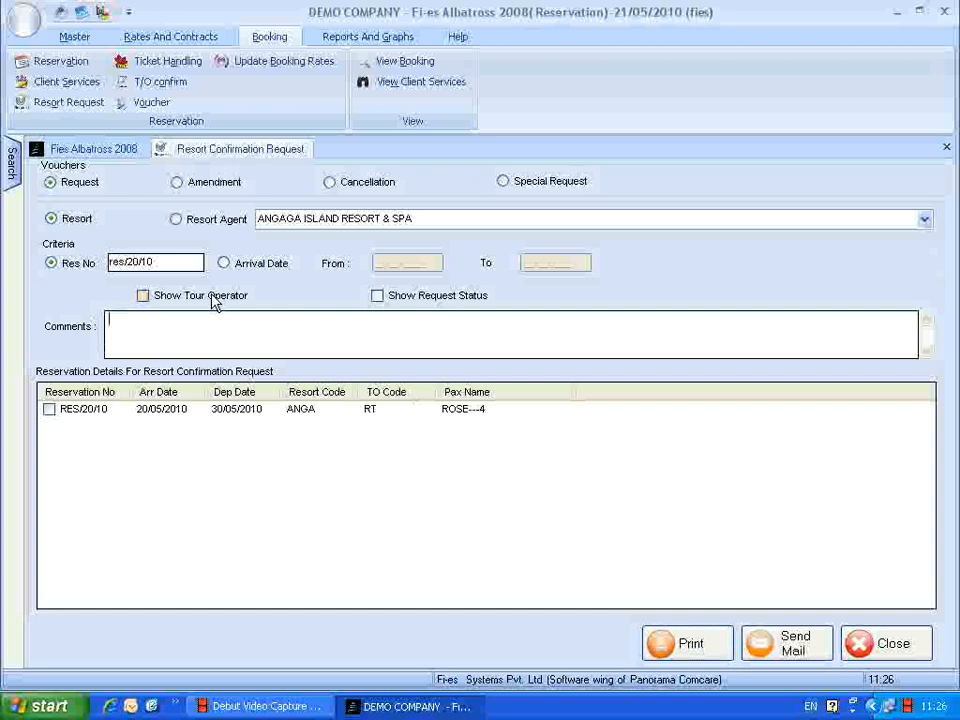
type("Pick pax from")
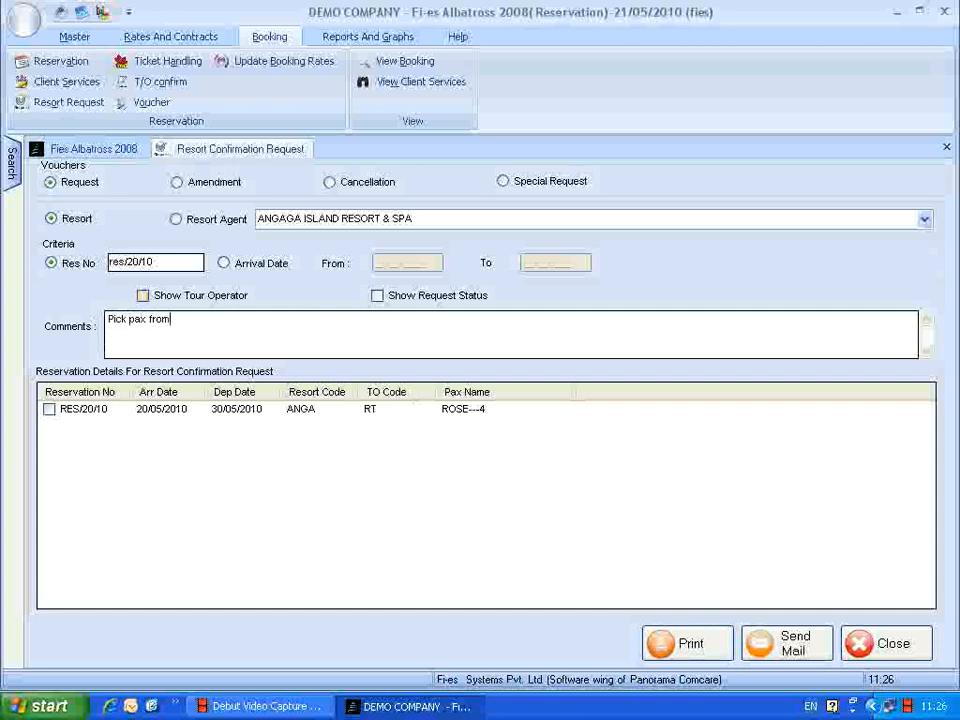
type(" airport")
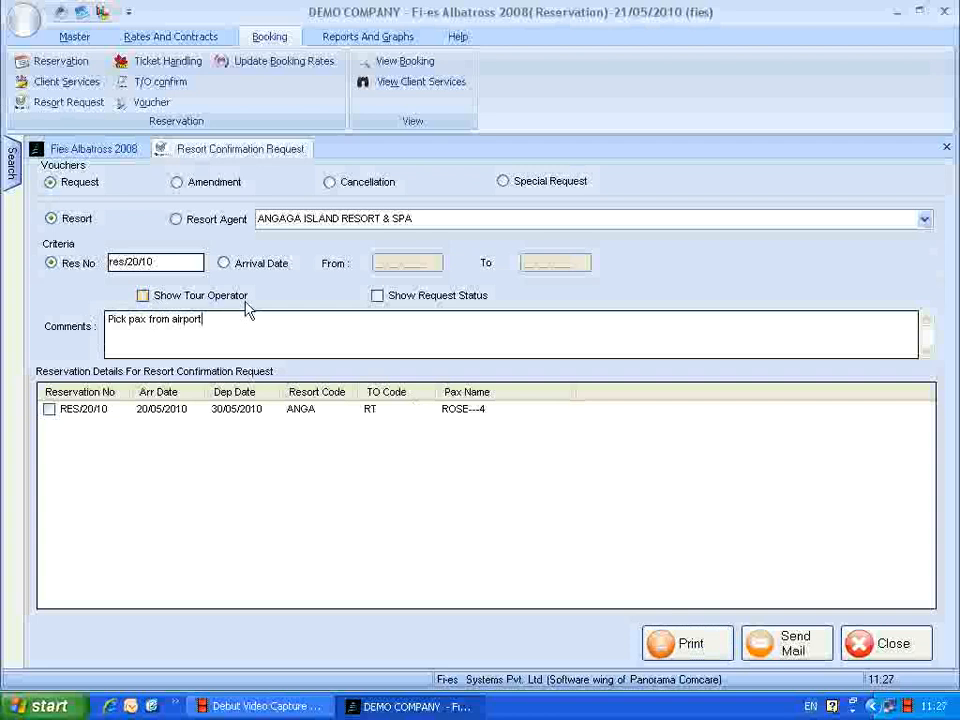
left_click(146, 298)
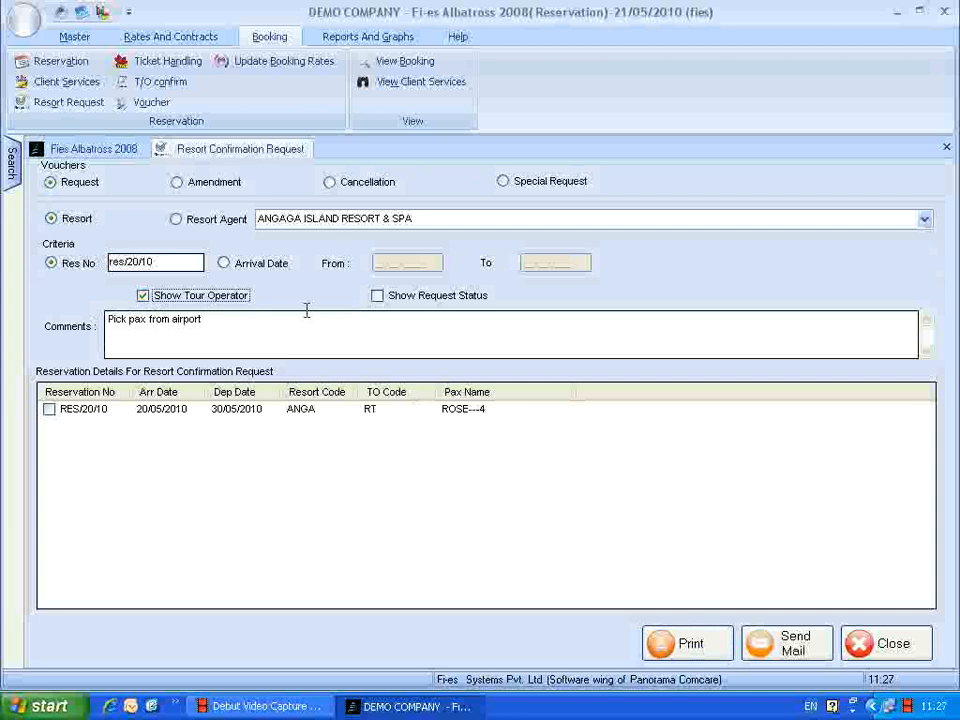
left_click(377, 297)
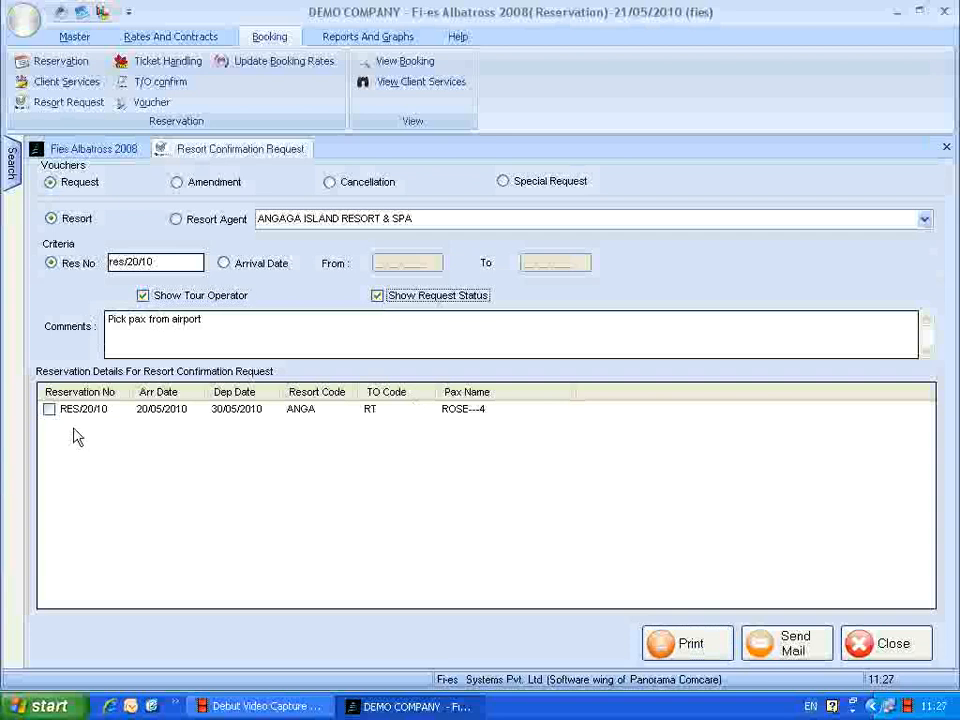
- Generate the booking request voucher for the listed reservation, review the report and close it
left_click(51, 410)
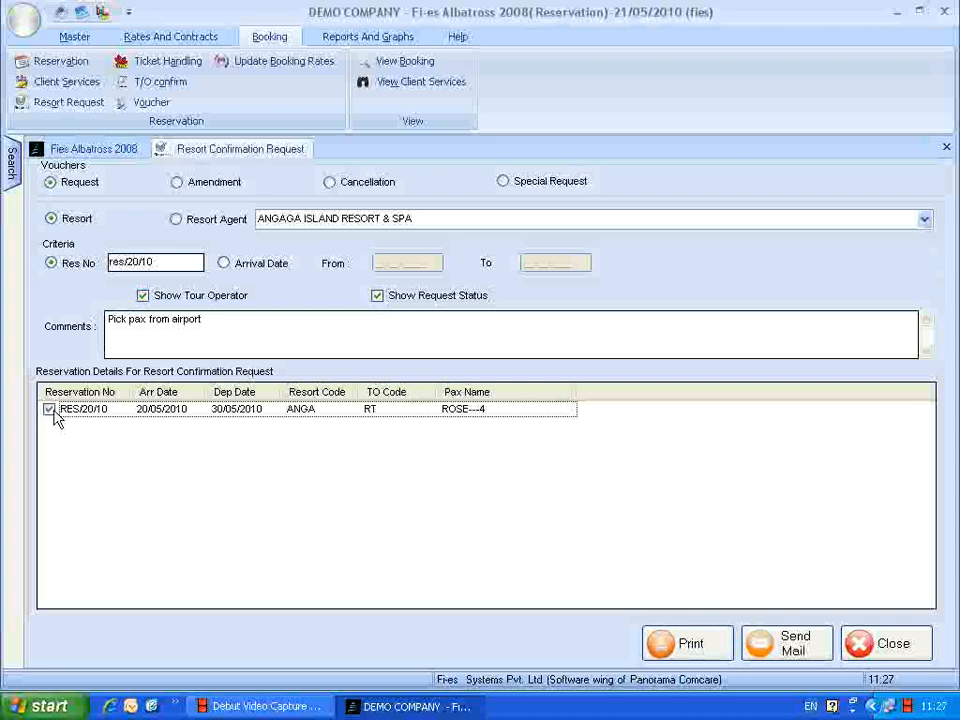
left_click(718, 648)
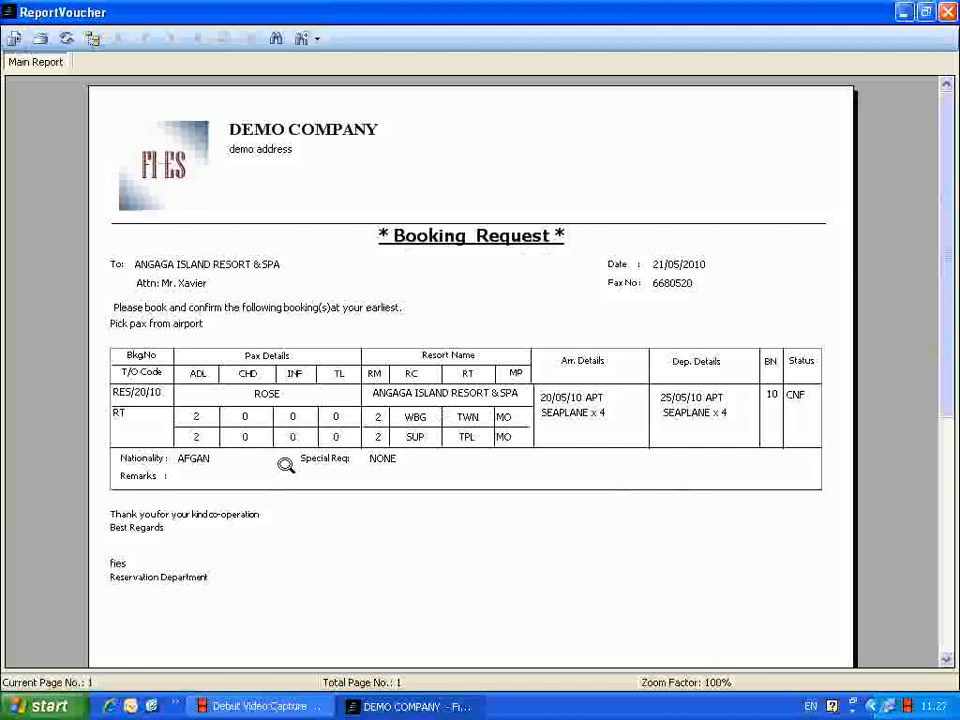
left_click(947, 12)
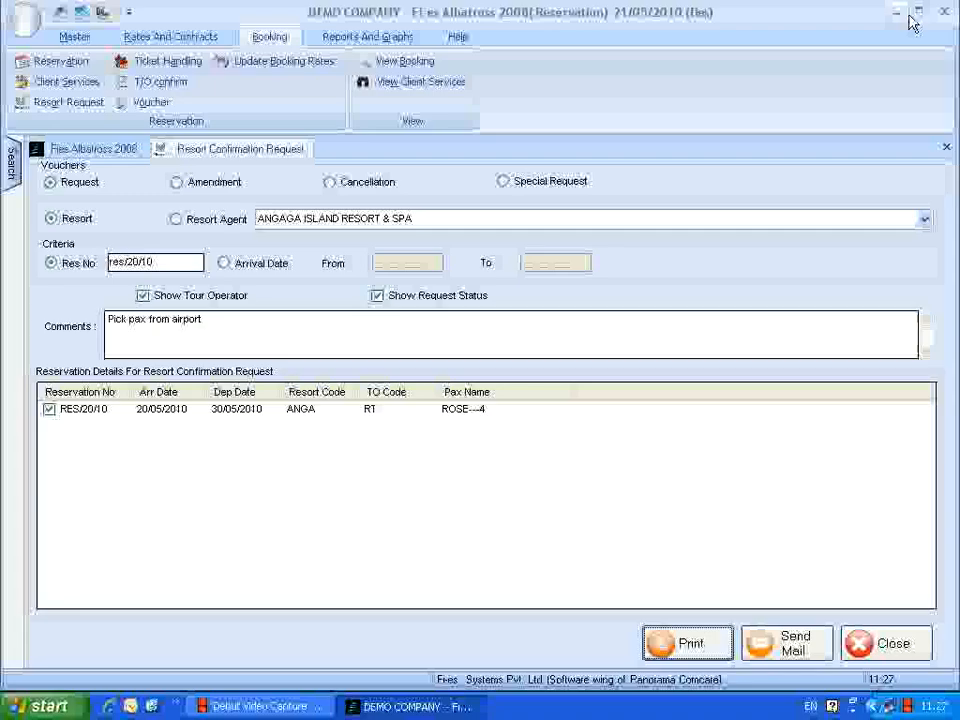
- Switch the voucher type to Amendment, generate the report for the listed reservation and close it after review
left_click(176, 184)
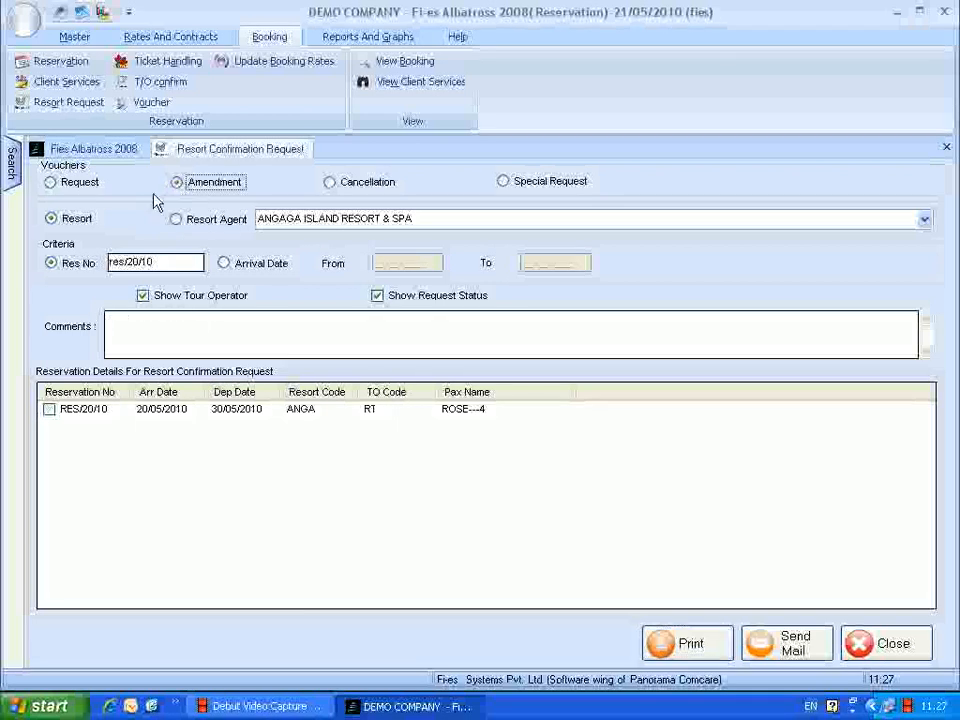
left_click(48, 409)
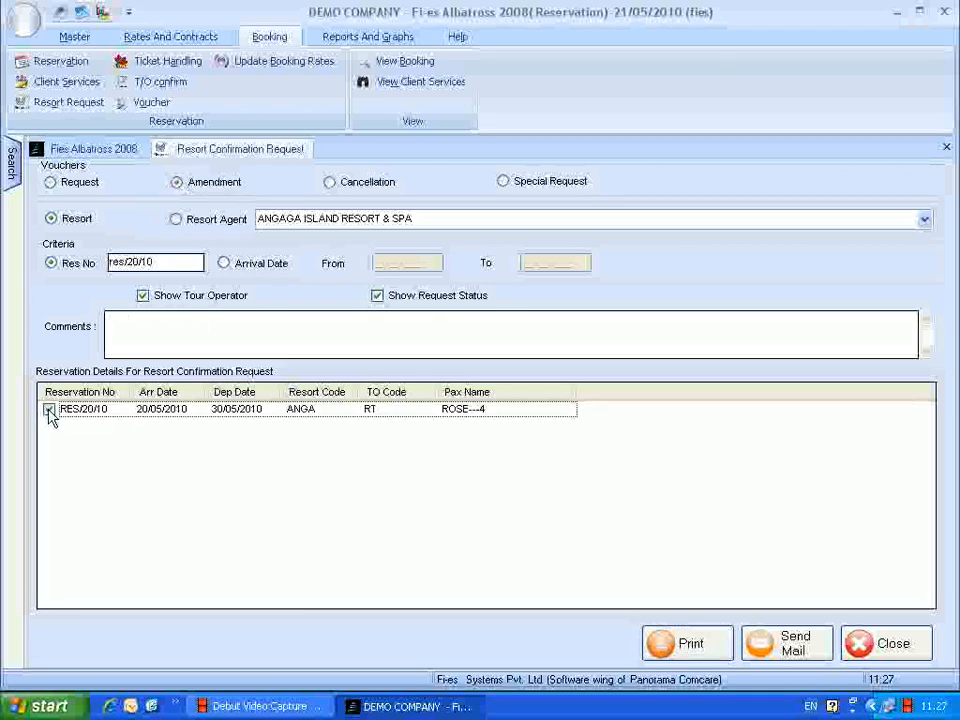
left_click(690, 646)
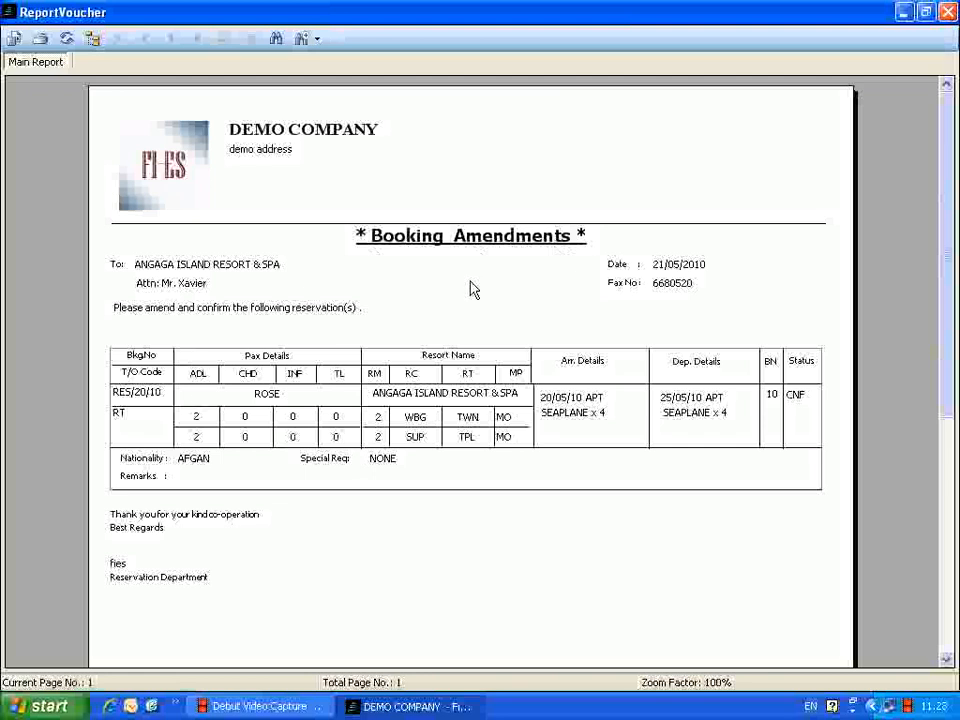
left_click(949, 14)
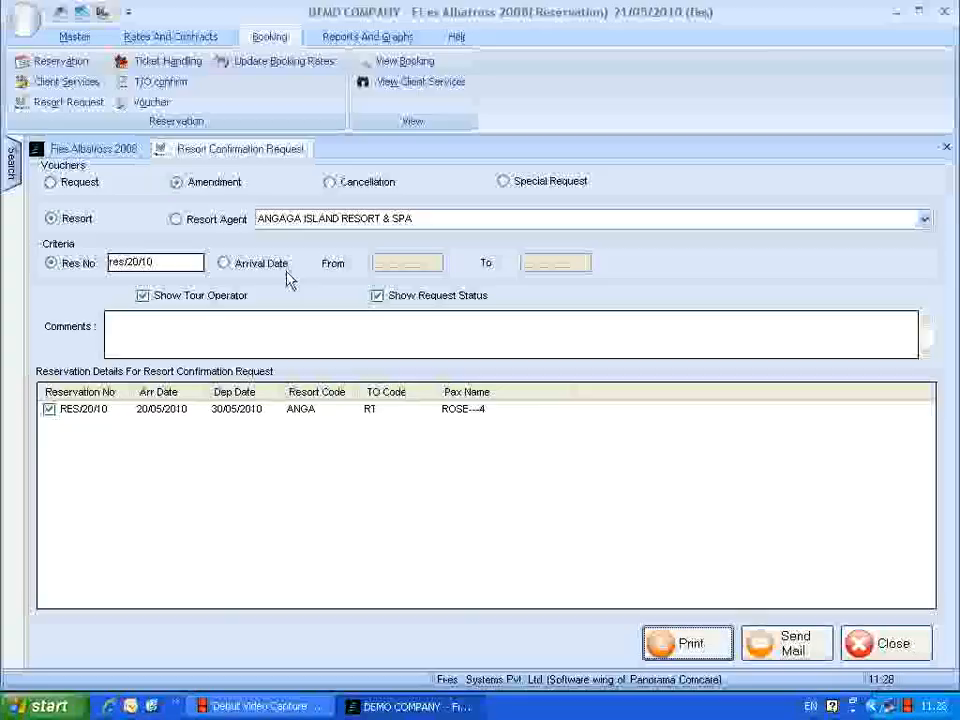
- Switch the voucher type to Cancellation, generate the report for the listed reservation and close it after review
left_click(330, 183)
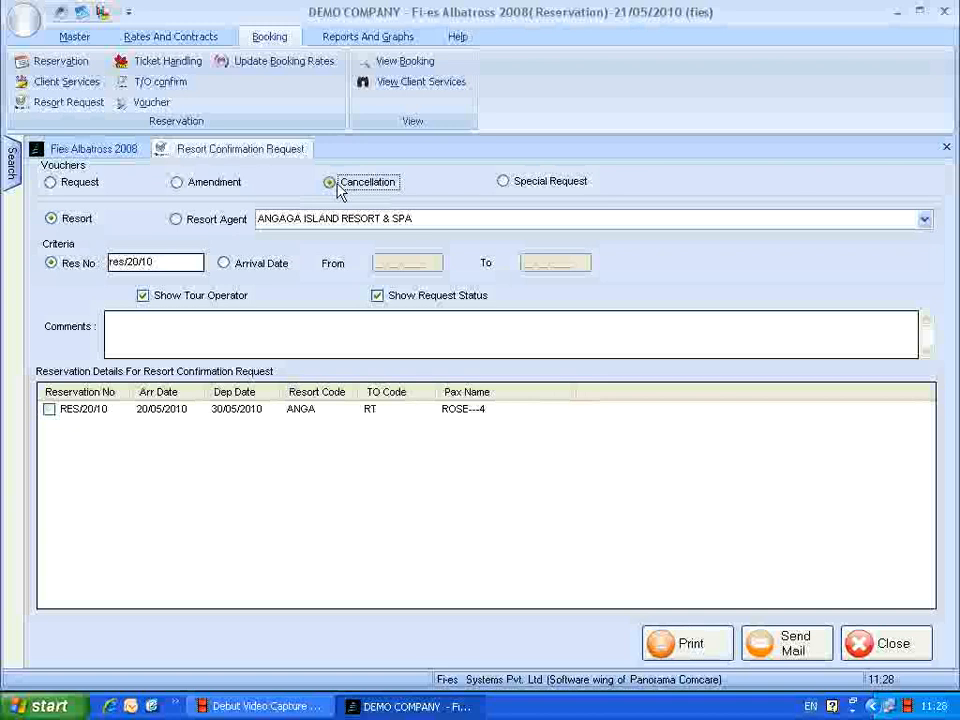
left_click(49, 409)
left_click(690, 643)
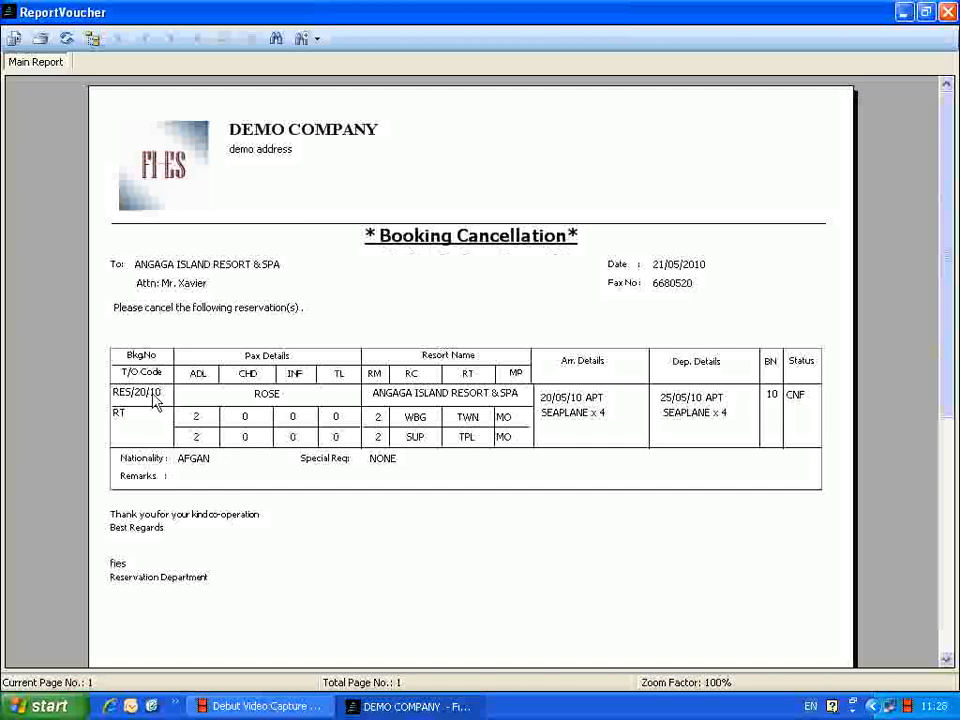
left_click(947, 12)
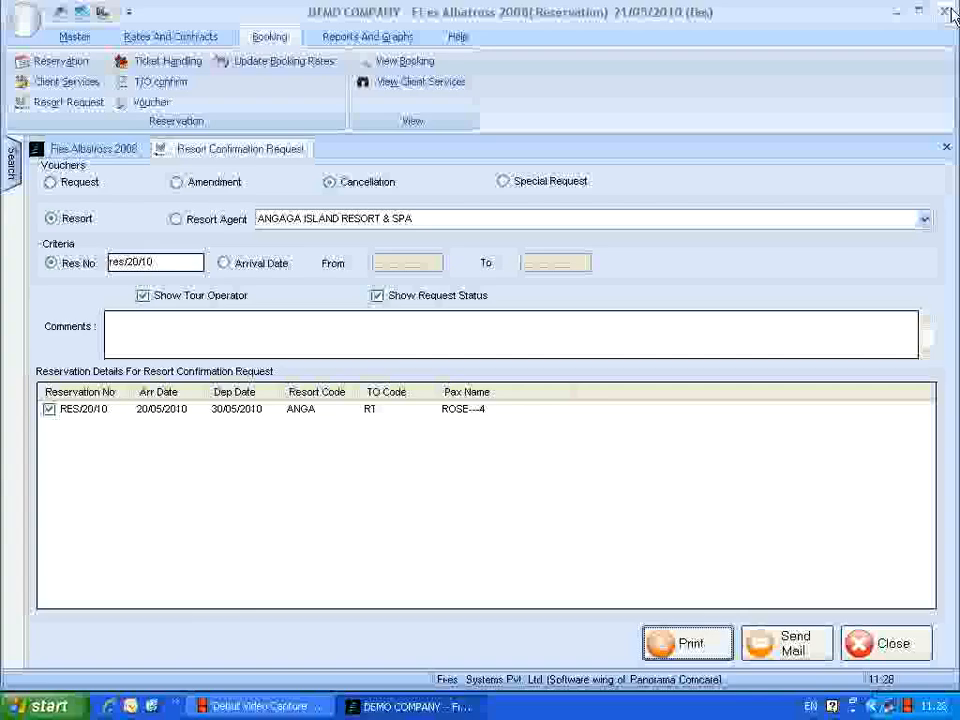
- Switch the voucher type to Special Request, generate the report for the listed reservation and close it after review
left_click(505, 185)
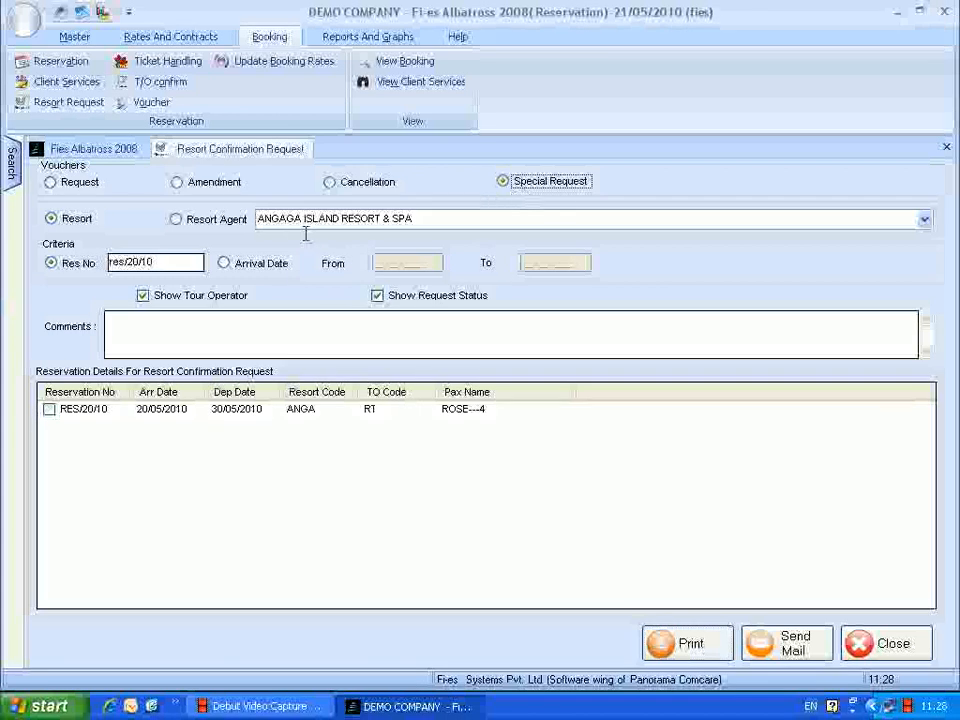
left_click(49, 409)
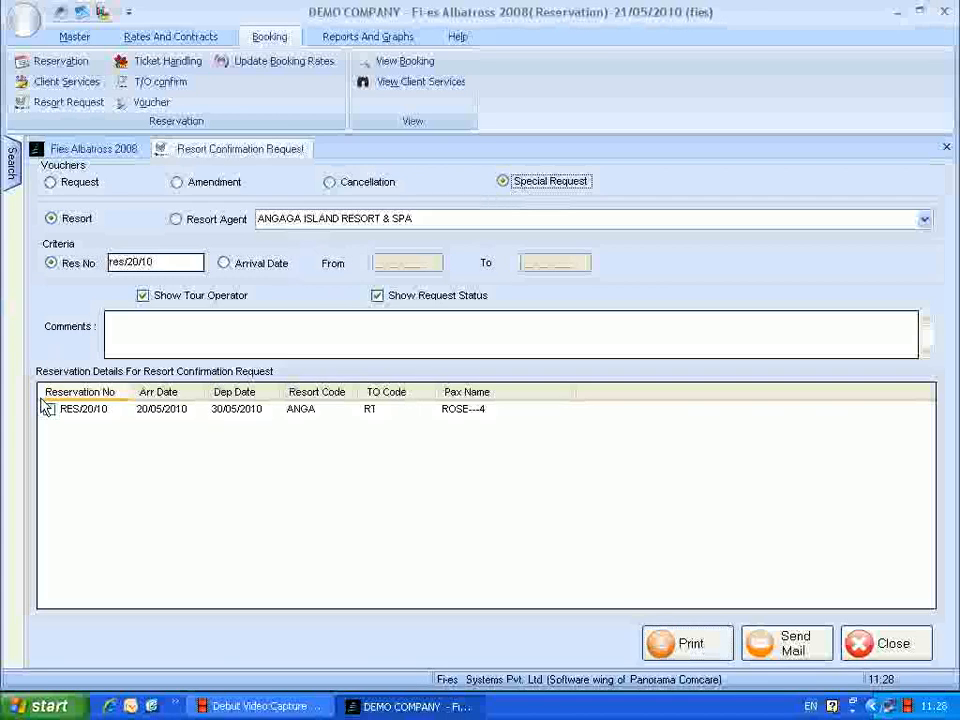
left_click(718, 653)
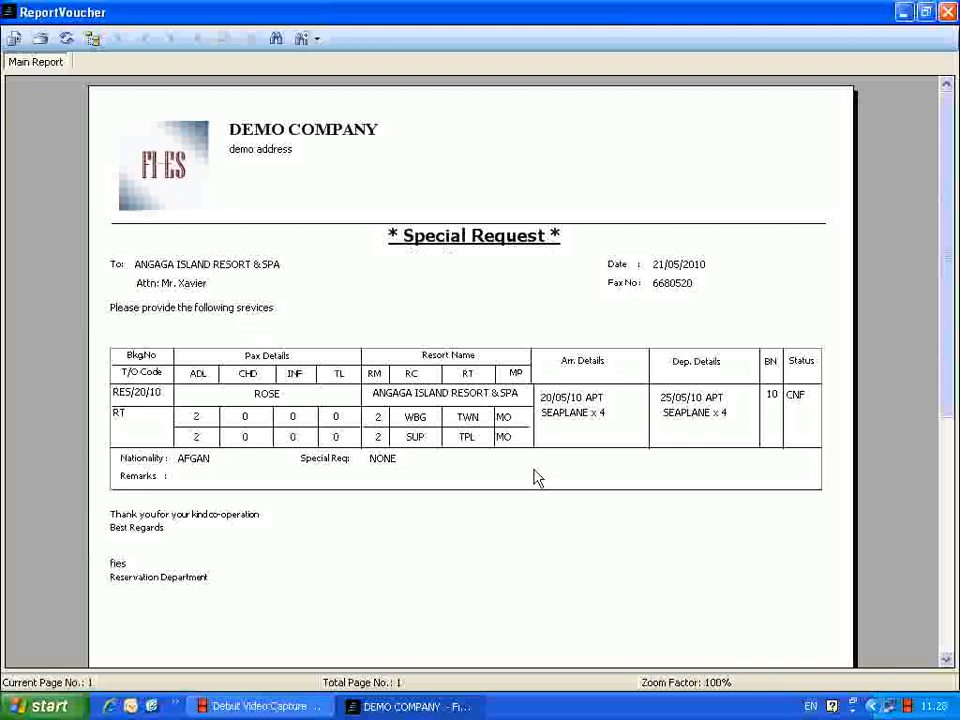
left_click(946, 12)
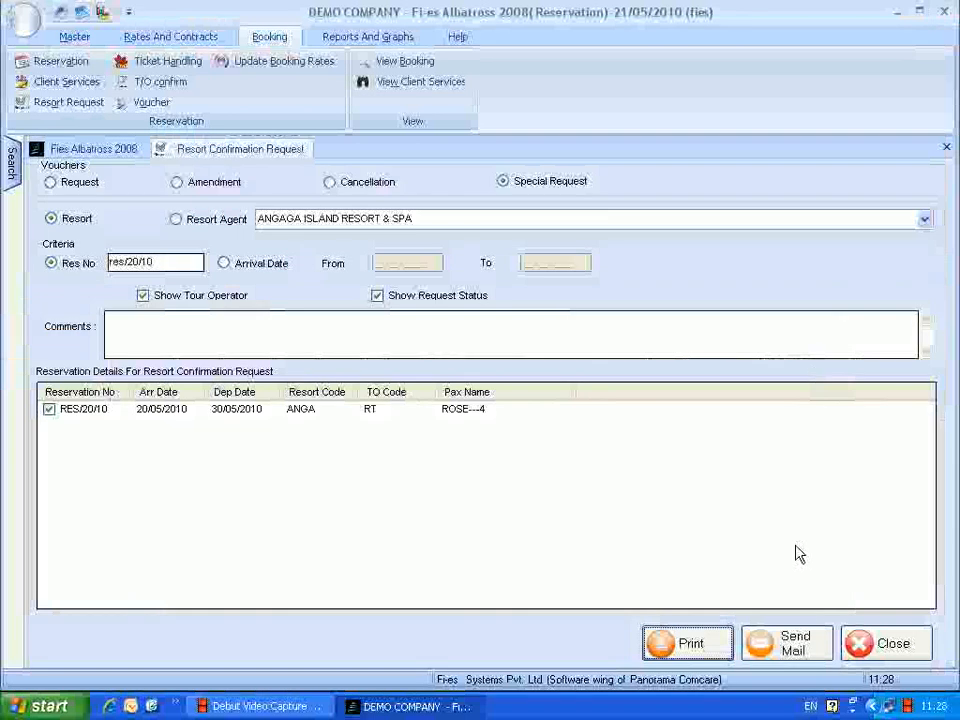
- E-mail the special request for the selected reservation to the resort and close the request form
left_click(800, 650)
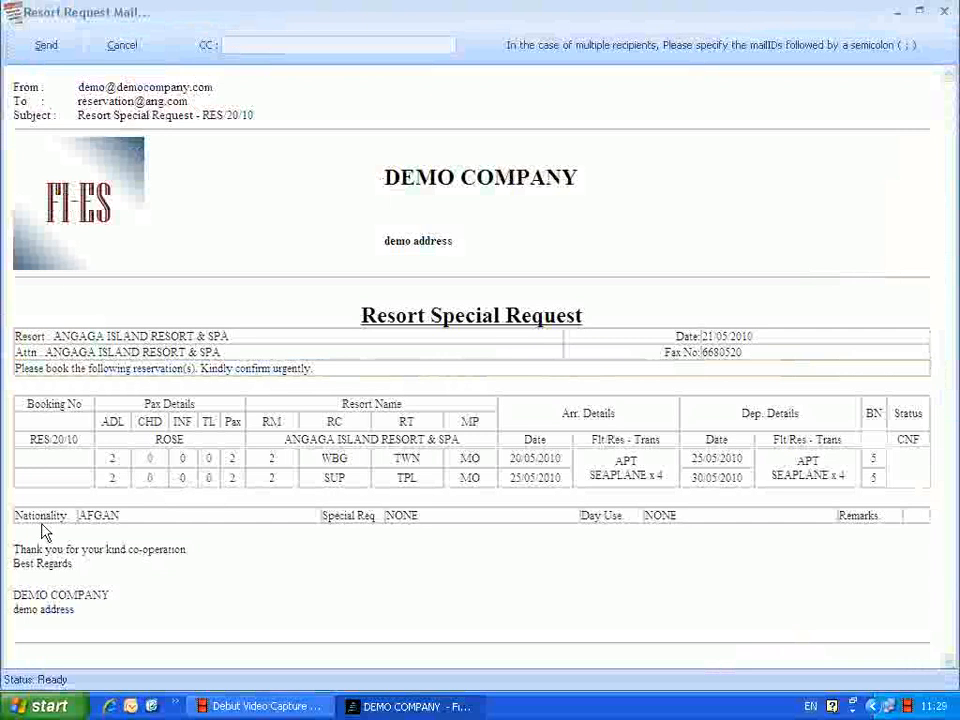
left_click(40, 50)
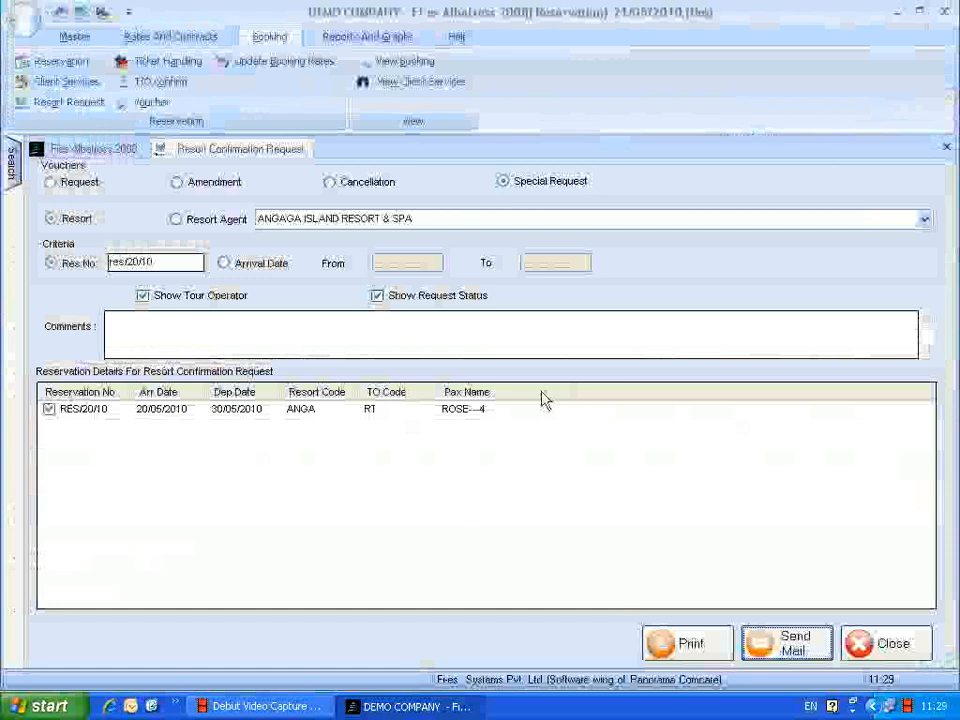
left_click(891, 652)
- Open the reservation list, generate the resort request report for the second booking (request ANGA-26) and close the report
left_click(68, 62)
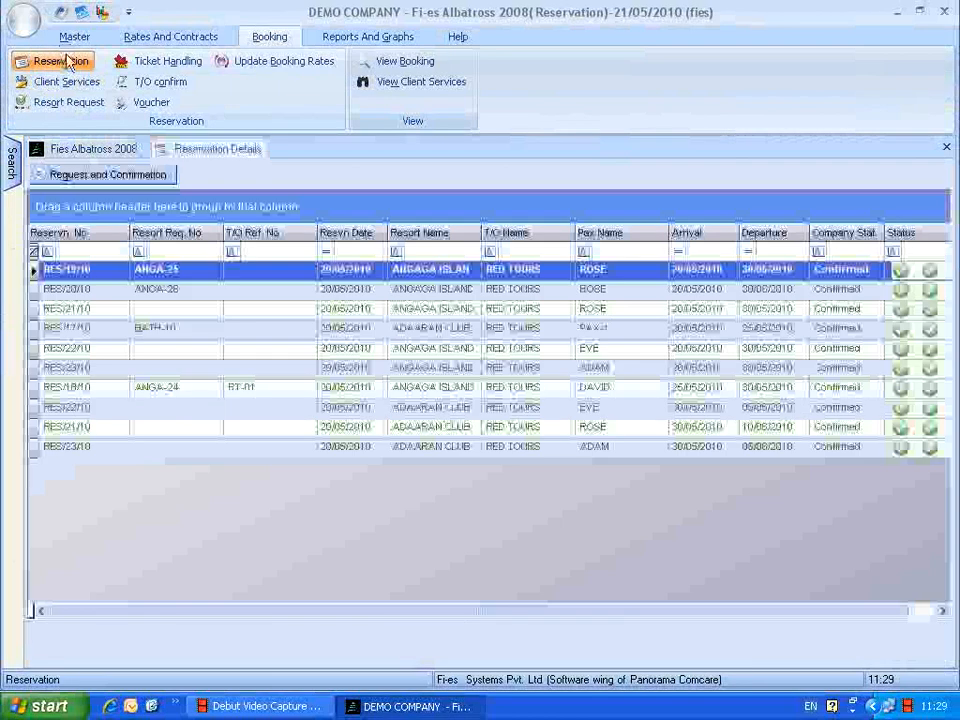
left_click(104, 297)
right_click(104, 297)
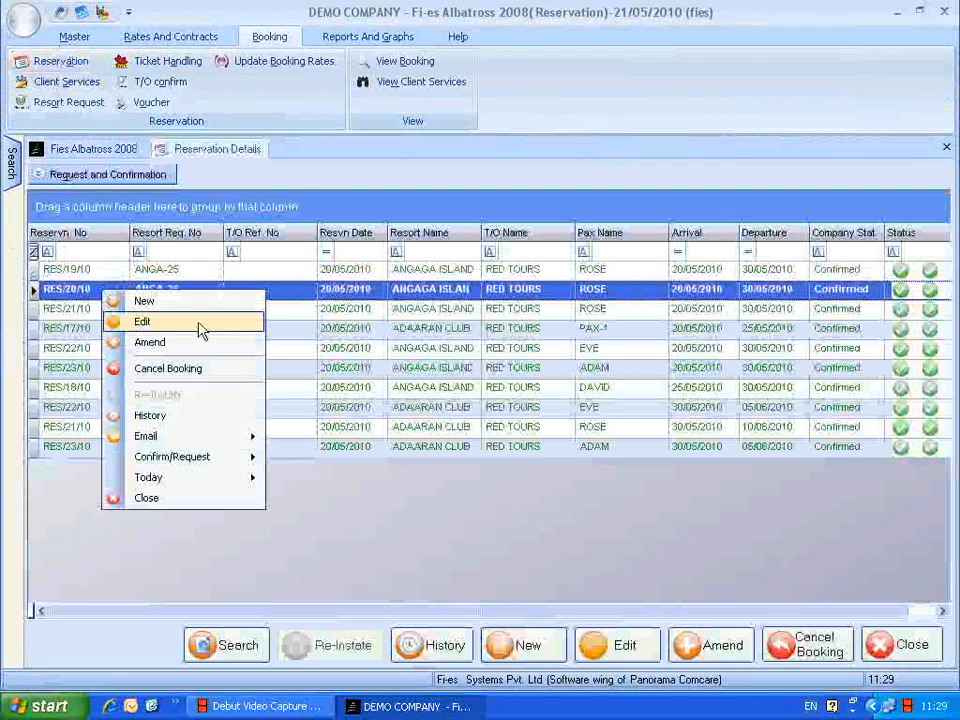
mouse_move(236, 464)
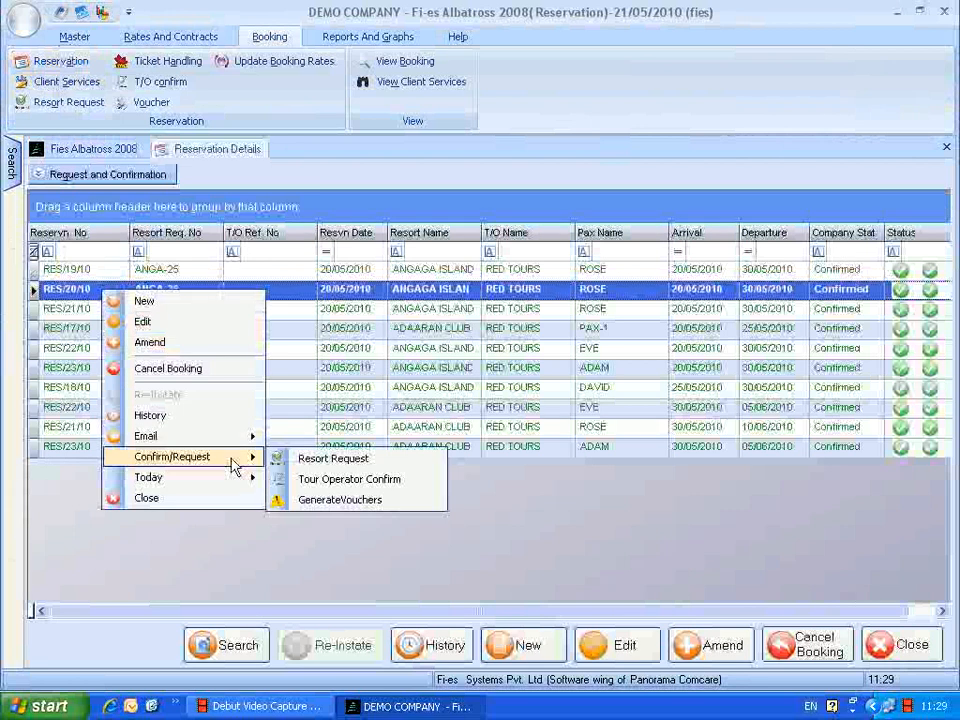
left_click(311, 461)
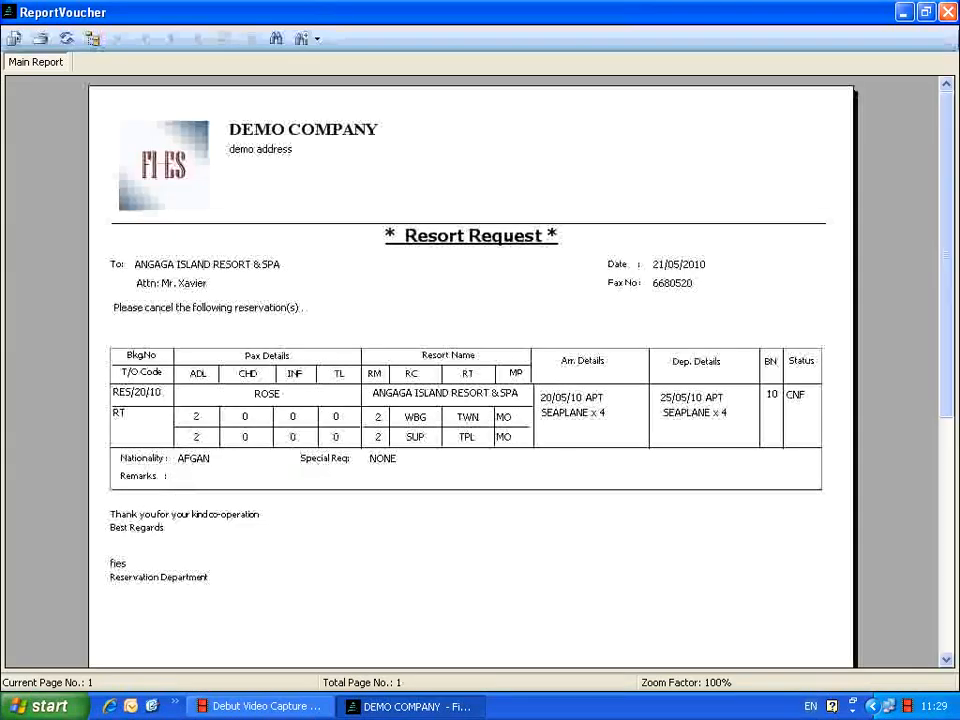
left_click(948, 12)
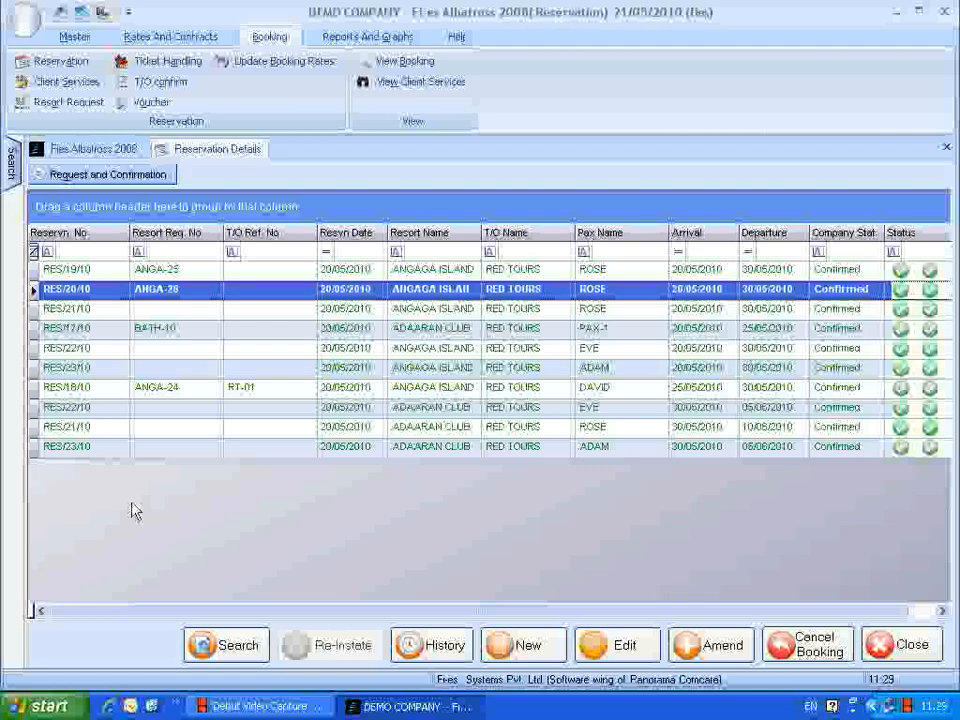
right_click(104, 295)
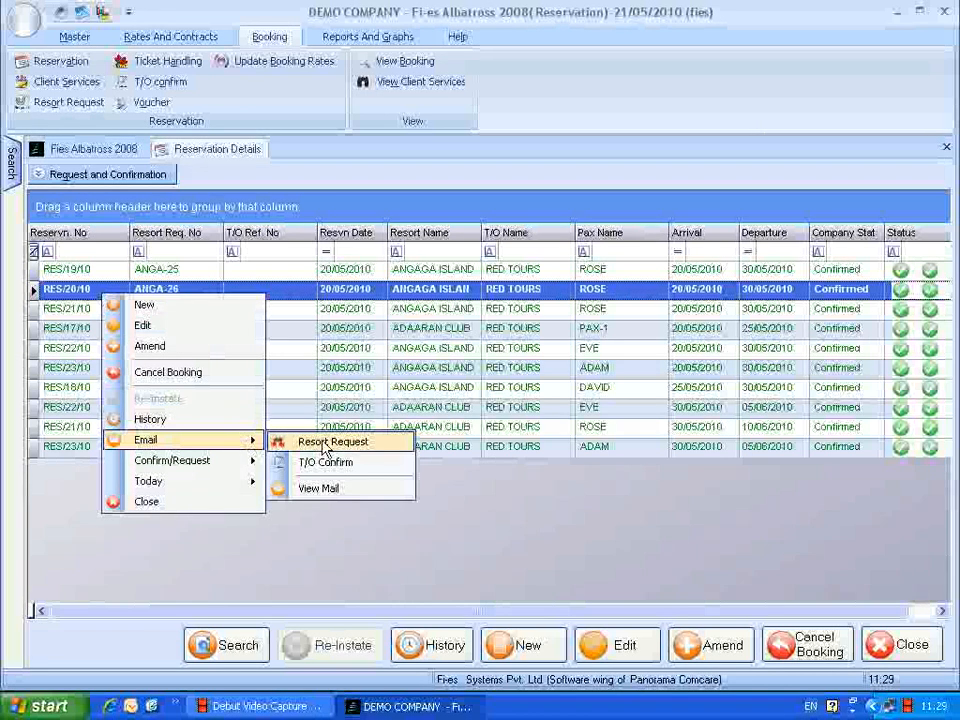
left_click(446, 508)
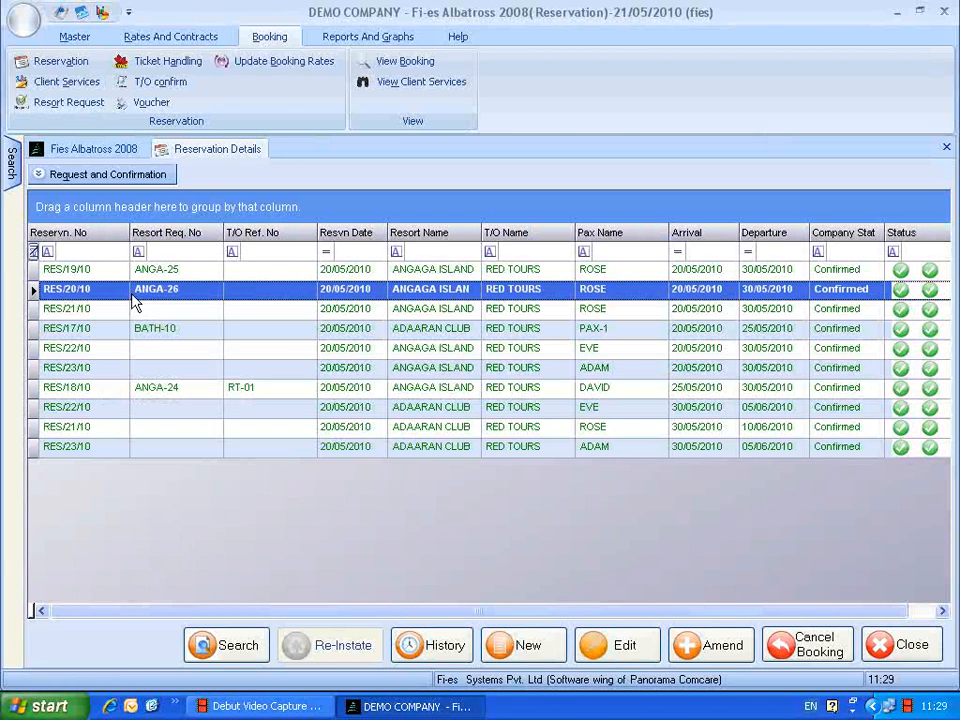
- Open the program settings and examine the automatic mailing options for resort requests and tour operator confirmations
left_click(24, 33)
left_click(34, 76)
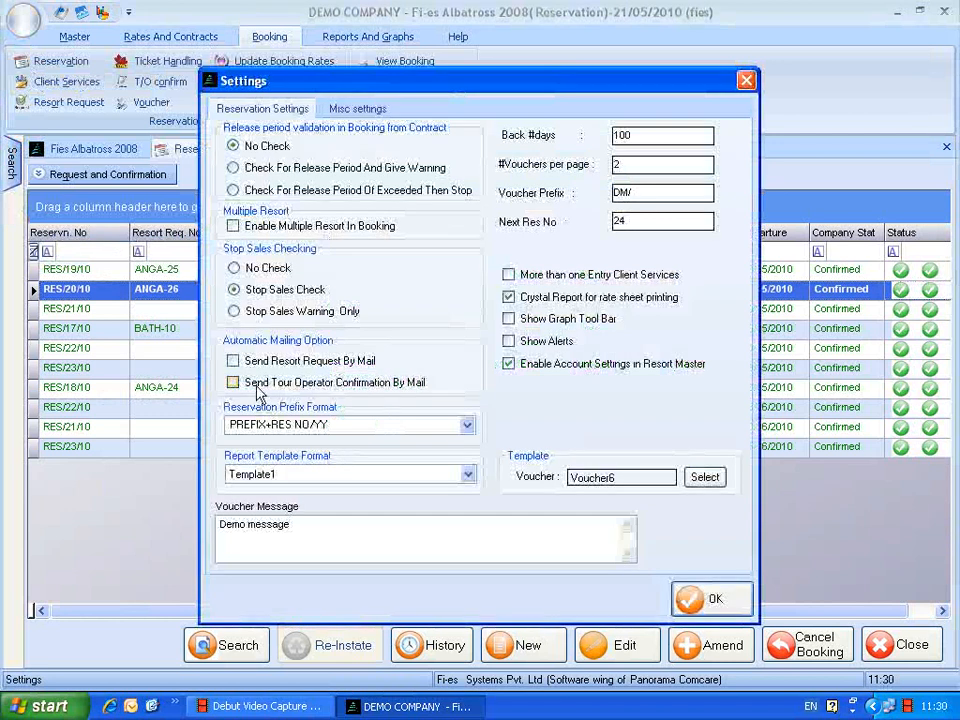
- Enable automatic mailing of resort requests in the reservation settings and apply the change
left_click(233, 362)
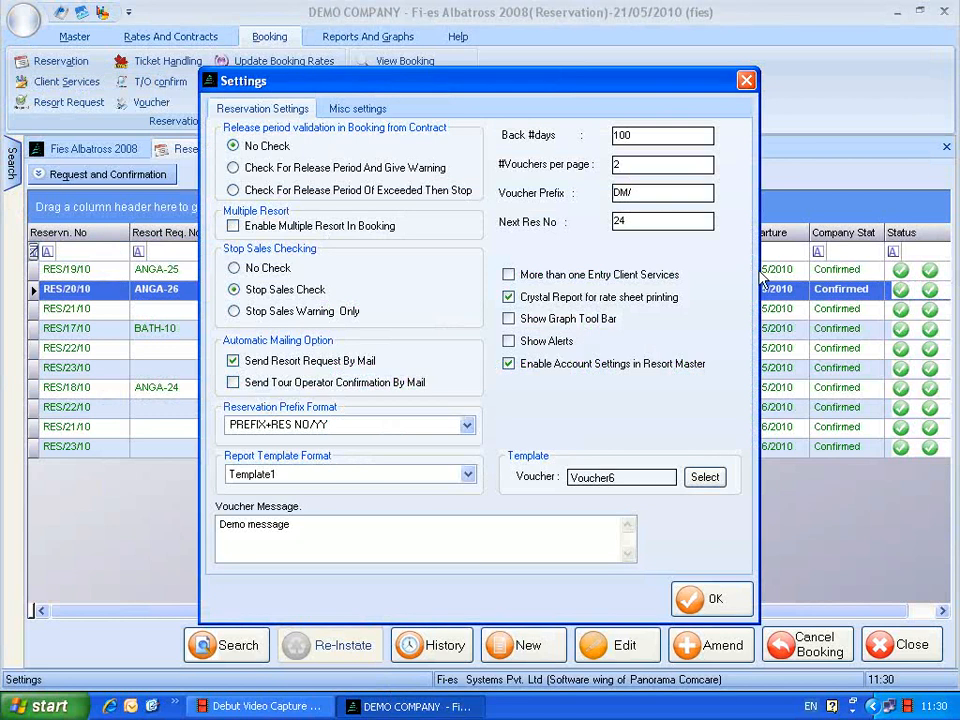
left_click(730, 612)
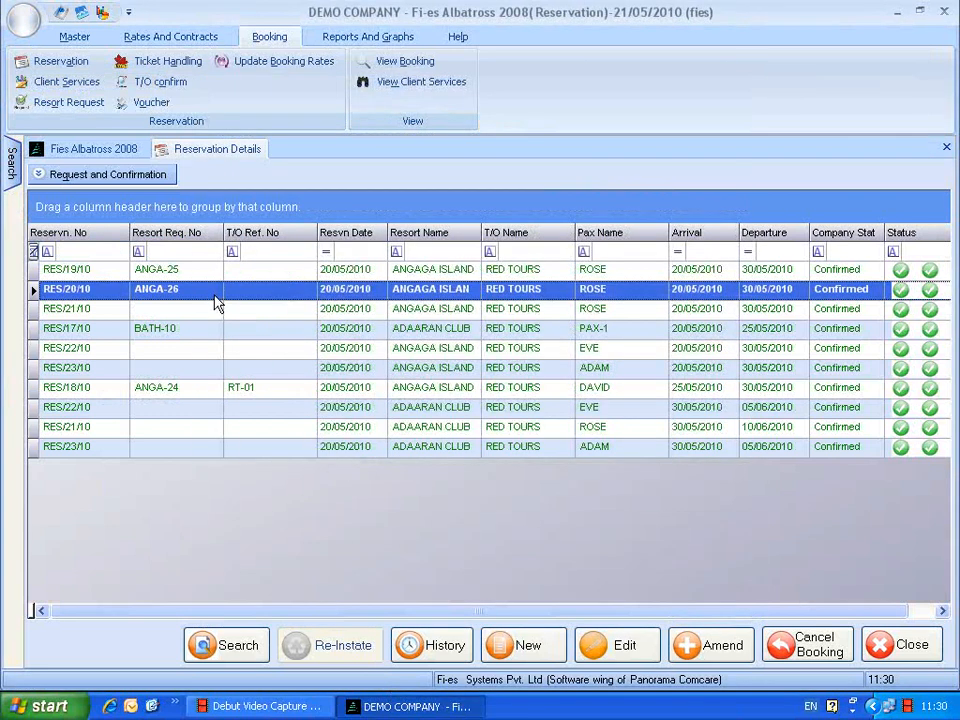
- Open the selected Angaga Island reservation, save it with an empty history note, and e-mail the resort request offered on saving
double_click(218, 304)
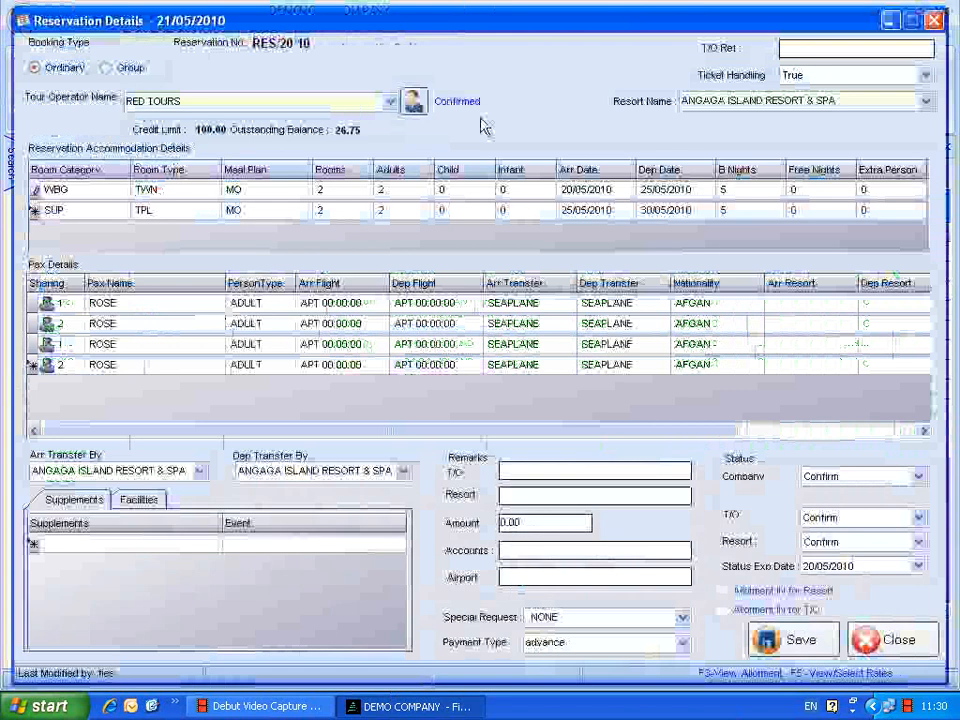
left_click(827, 644)
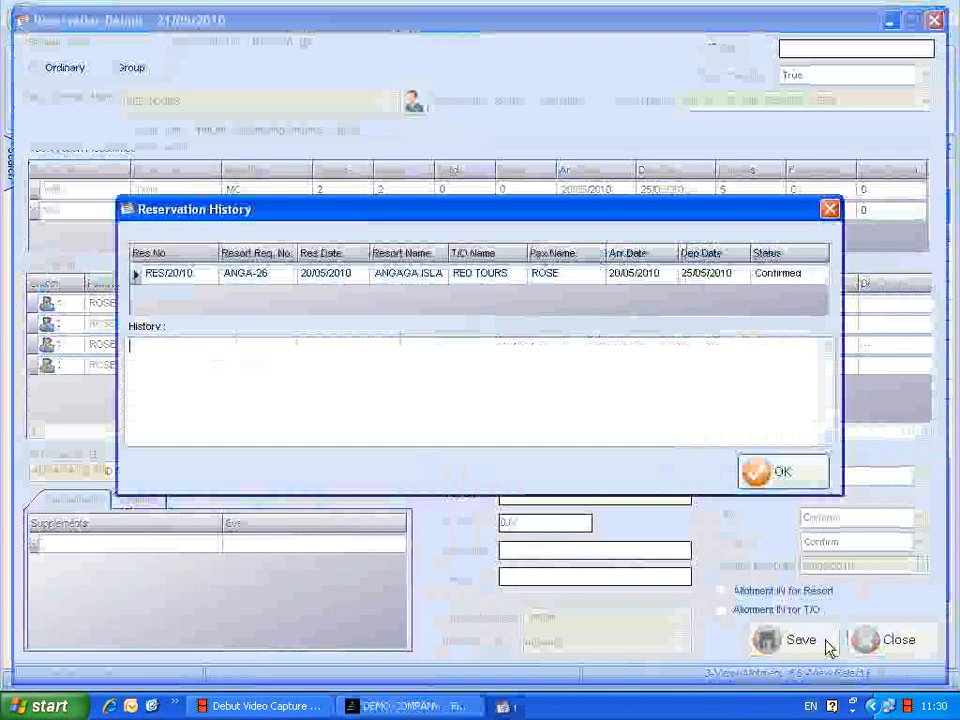
left_click(795, 480)
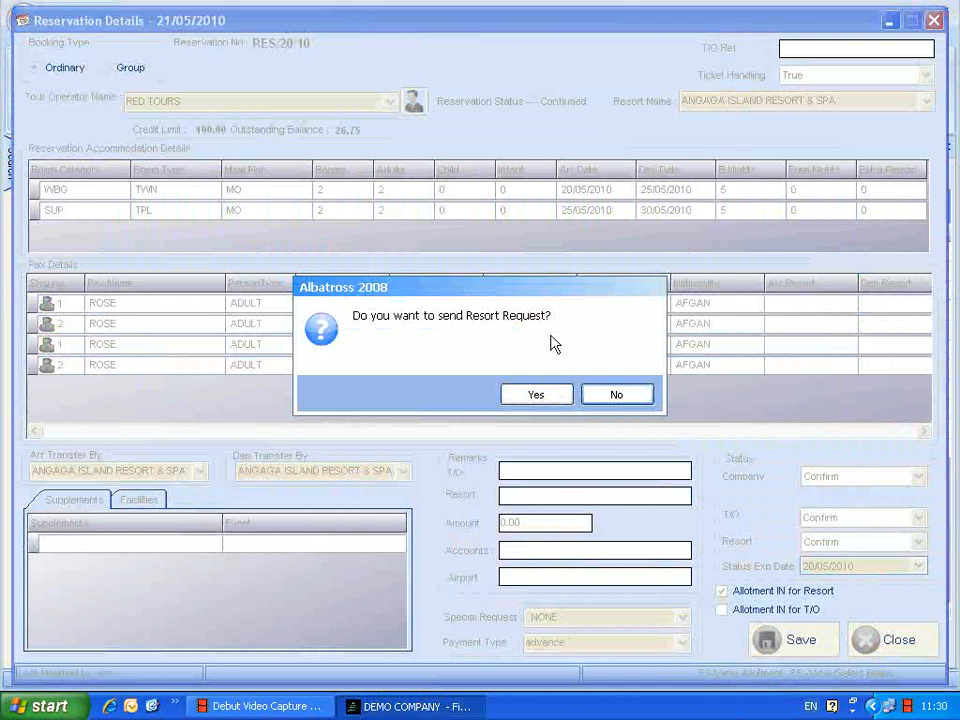
left_click(540, 396)
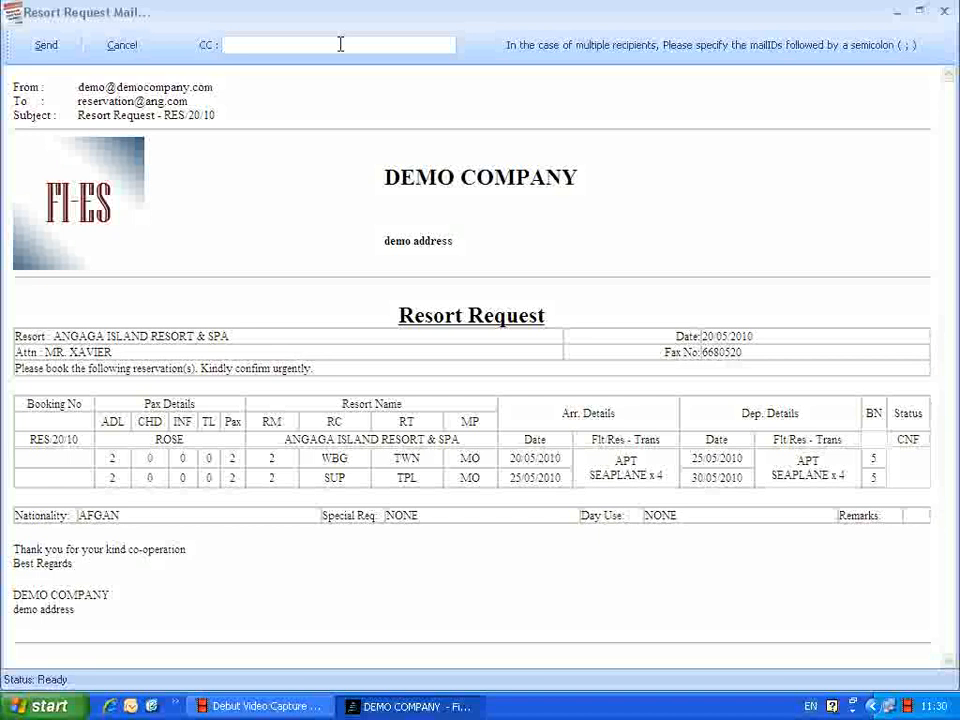
left_click(41, 50)
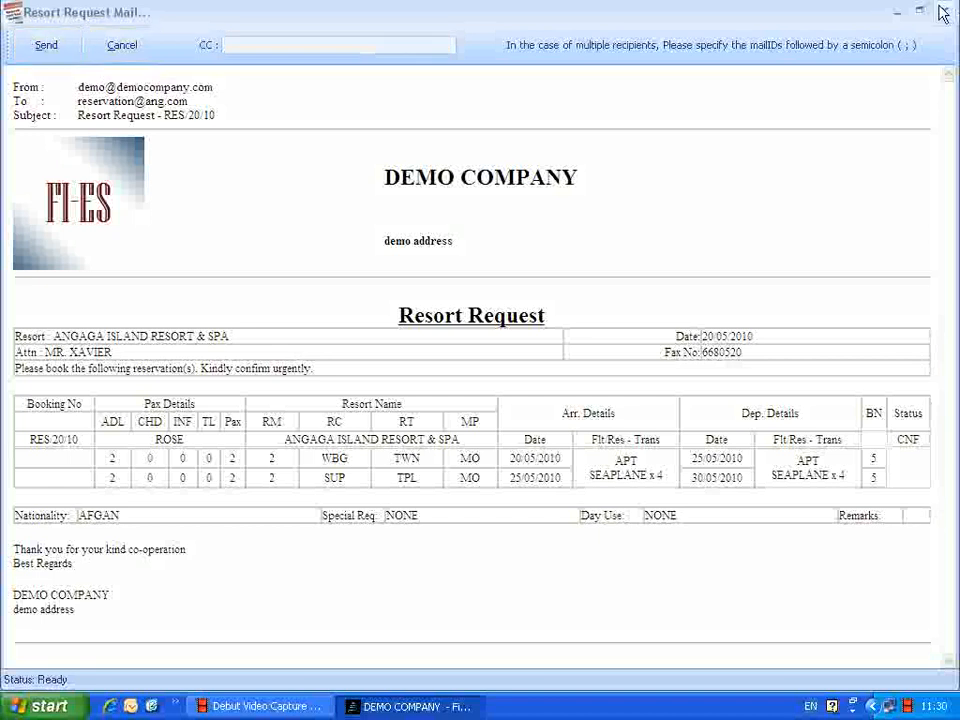